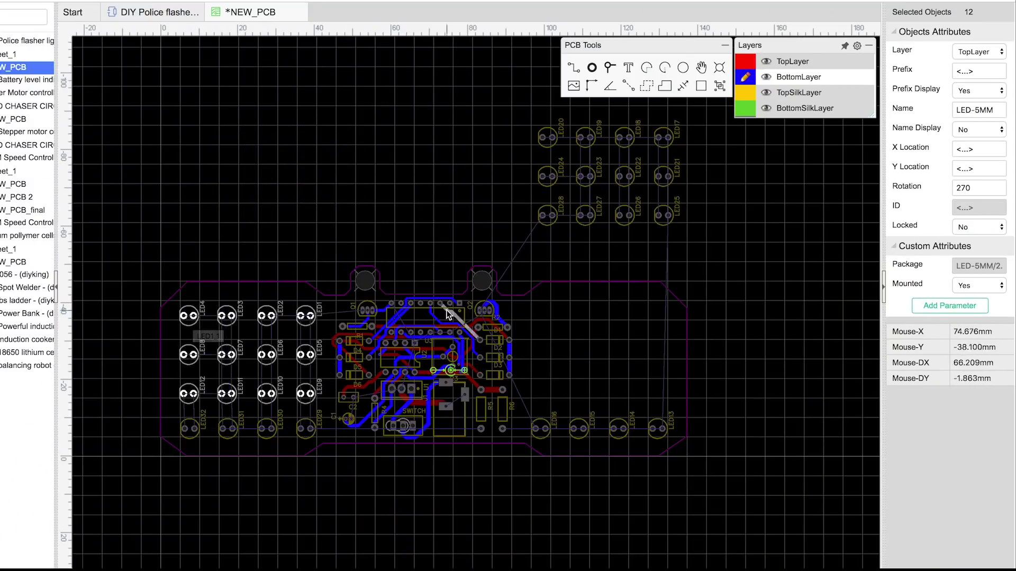
Move the left LED group and the LED17–LED28 group onto the board and align the right group.
{"action": "left_click_drag", "start_coordinate": [529, 119], "coordinate": [686, 228]}
{"action": "left_click_drag", "start_coordinate": [543, 137], "coordinate": [530, 315]}
{"action": "left_click", "coordinate": [316, 500]}
Route bottom-layer tracks along the four LED rows (LED4–LED1, LED8–LED5, LED12–LED9, LED32–LED29).
{"action": "scroll", "coordinate": [316, 501], "scroll_direction": "up", "scroll_amount": 2}
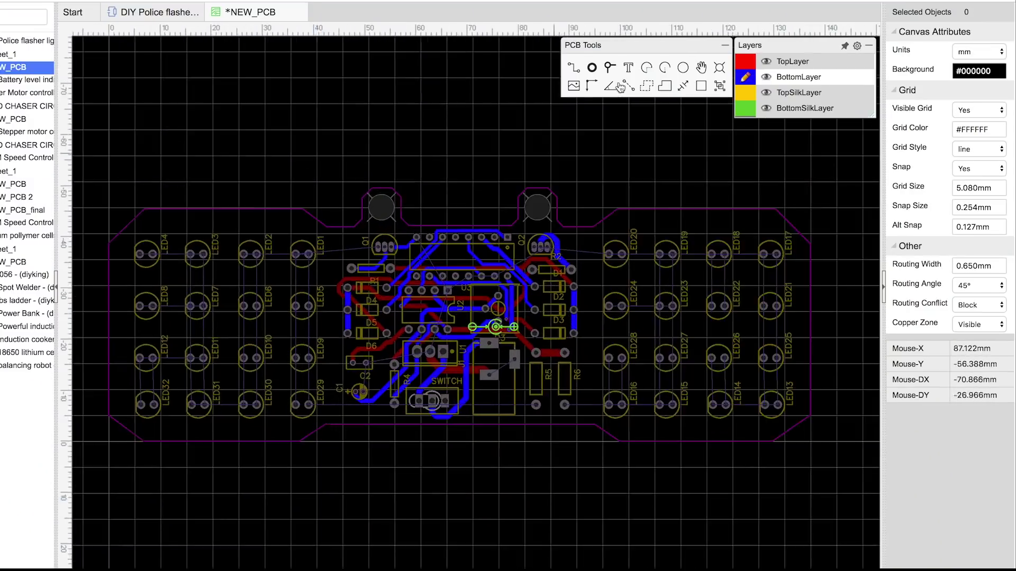
{"action": "left_click", "coordinate": [307, 262]}
{"action": "left_click", "coordinate": [152, 314]}
{"action": "left_click", "coordinate": [307, 314]}
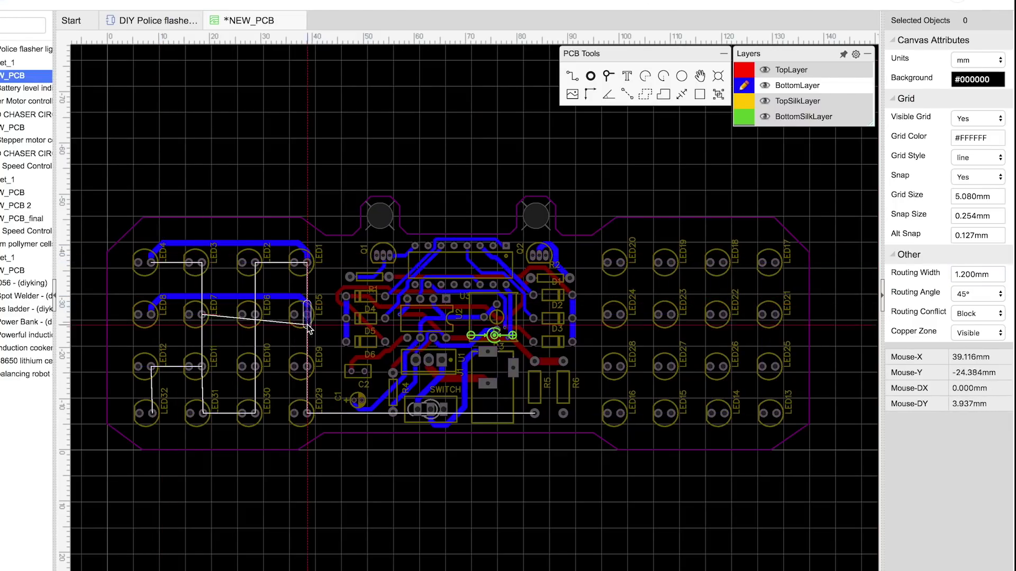
{"action": "left_click", "coordinate": [152, 362]}
{"action": "left_click", "coordinate": [307, 365]}
{"action": "left_click", "coordinate": [152, 413]}
{"action": "left_click", "coordinate": [307, 413]}
Route matching top-layer tracks for rows LED4–LED1, LED8–LED5, LED12–LED9 and LED32–LED29.
{"action": "key", "text": "t"}
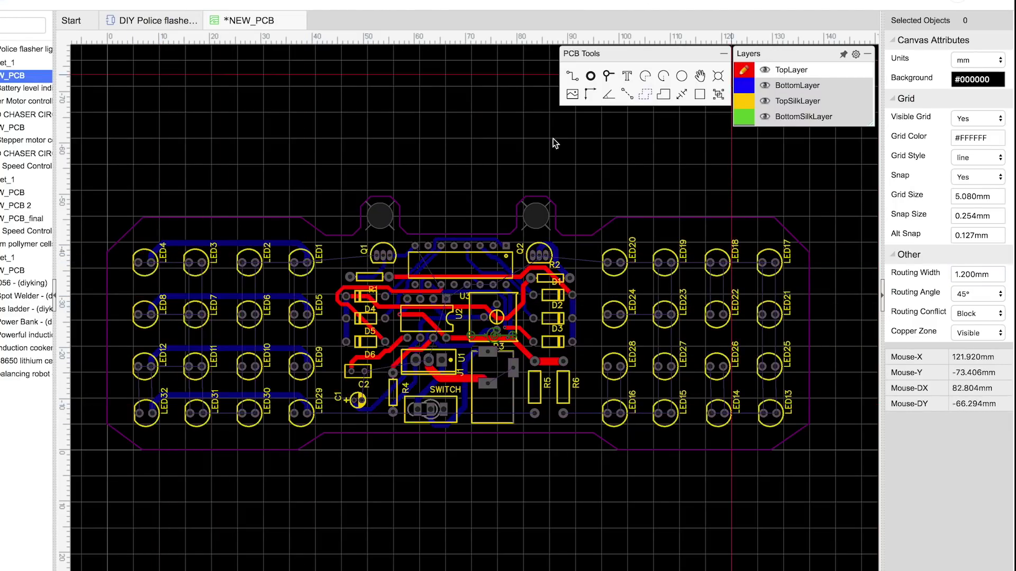
{"action": "left_click", "coordinate": [142, 263]}
{"action": "left_click", "coordinate": [294, 263]}
{"action": "left_click", "coordinate": [139, 314]}
{"action": "left_click", "coordinate": [295, 314]}
{"action": "left_click", "coordinate": [139, 365]}
{"action": "left_click", "coordinate": [295, 365]}
{"action": "left_click", "coordinate": [139, 414]}
{"action": "left_click", "coordinate": [295, 414]}
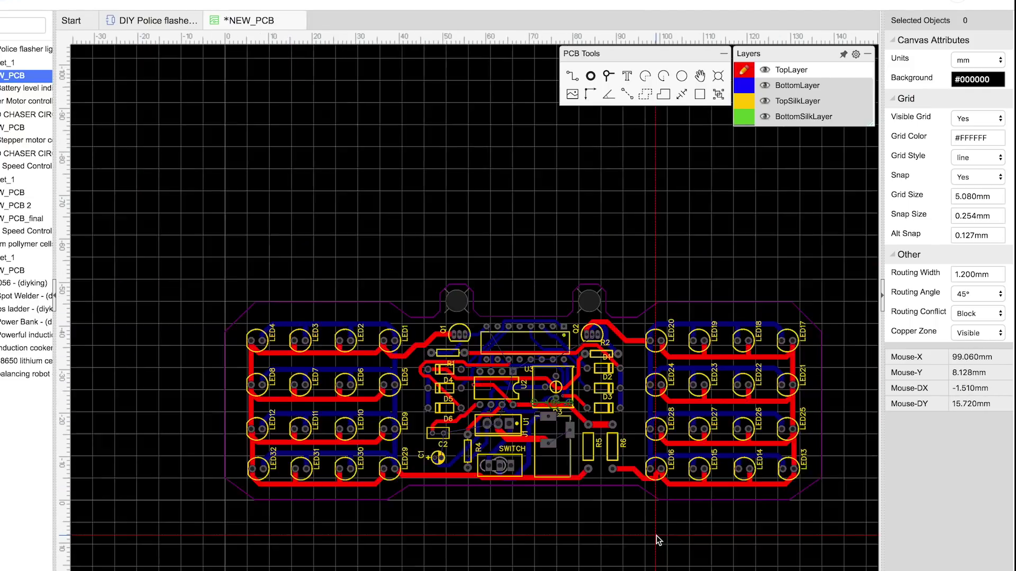
Draw a copper pour area covering the whole board outline, then move to the bottom layer.
{"action": "left_click", "coordinate": [127, 234]}
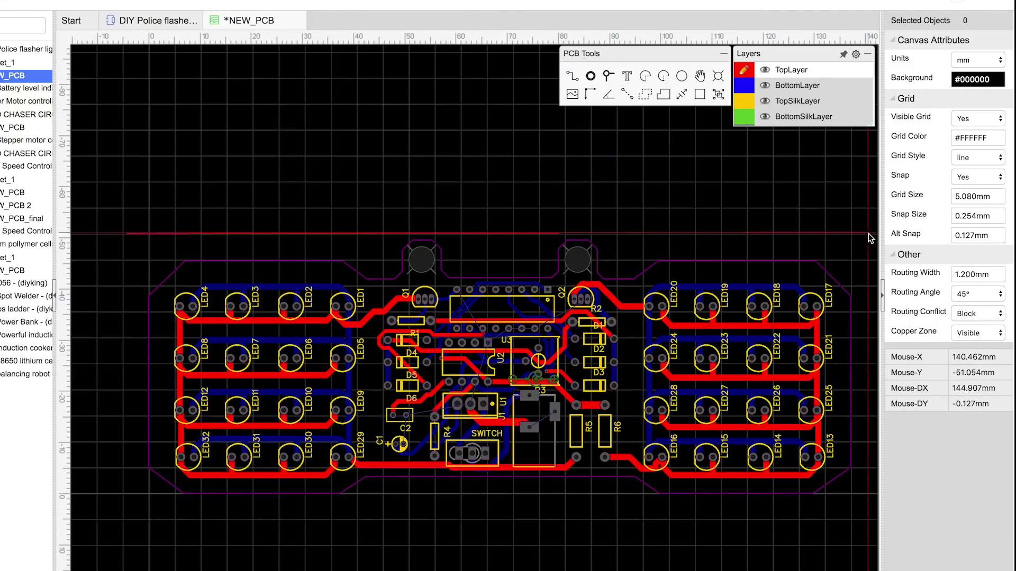
{"action": "left_click", "coordinate": [870, 235]}
{"action": "left_click", "coordinate": [871, 529]}
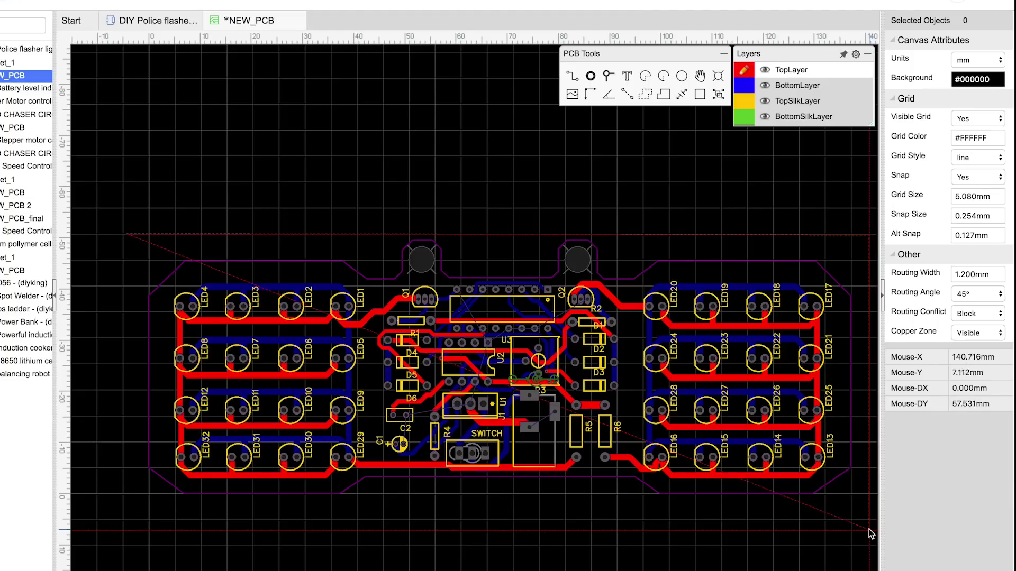
{"action": "double_click", "coordinate": [126, 529]}
{"action": "key", "text": "b"}
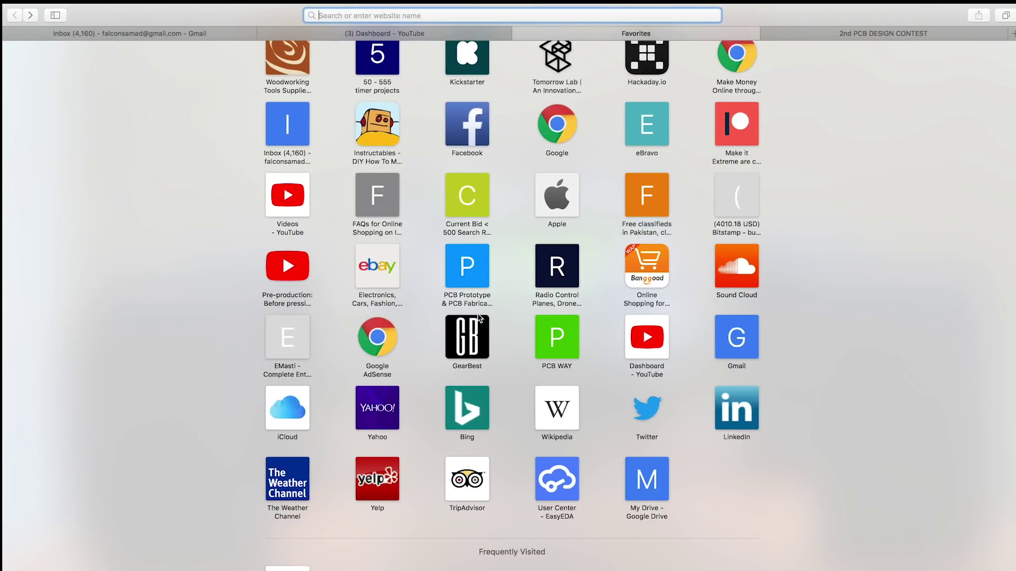
Load pcbway.com and open the online PCB quote page.
{"action": "type", "text": "pcbway"}
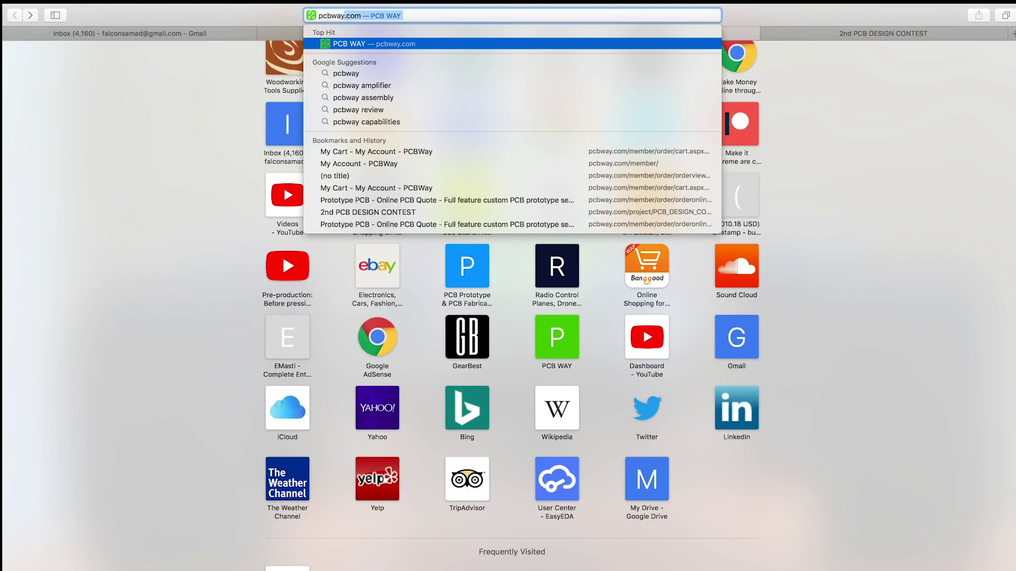
{"action": "key", "text": "Return"}
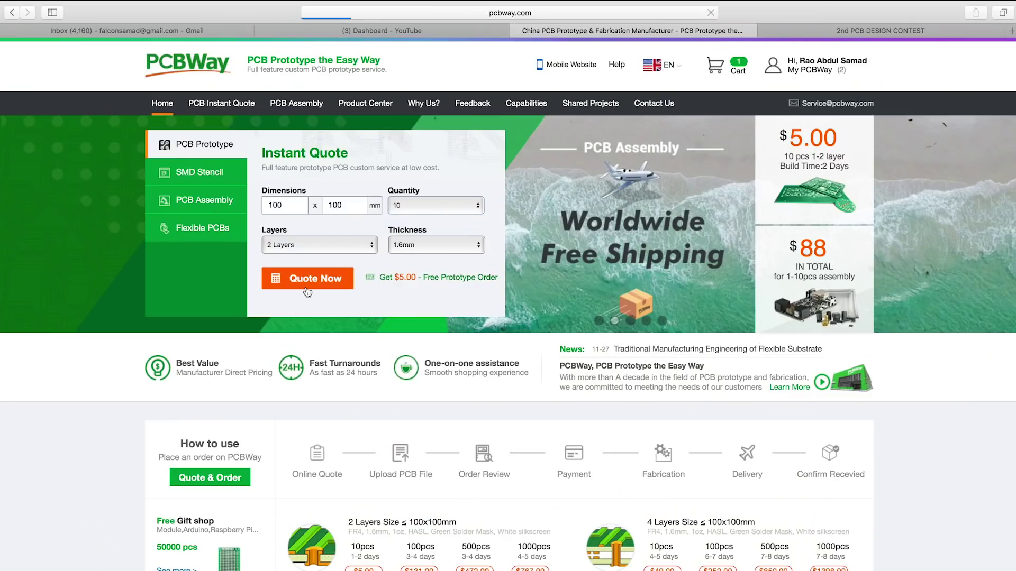
{"action": "left_click", "coordinate": [306, 288]}
Attach the Gerber_NEW_PCB zip, submit the order, and return to the PCBWay home page.
{"action": "scroll", "coordinate": [312, 318], "scroll_direction": "down", "scroll_amount": 10}
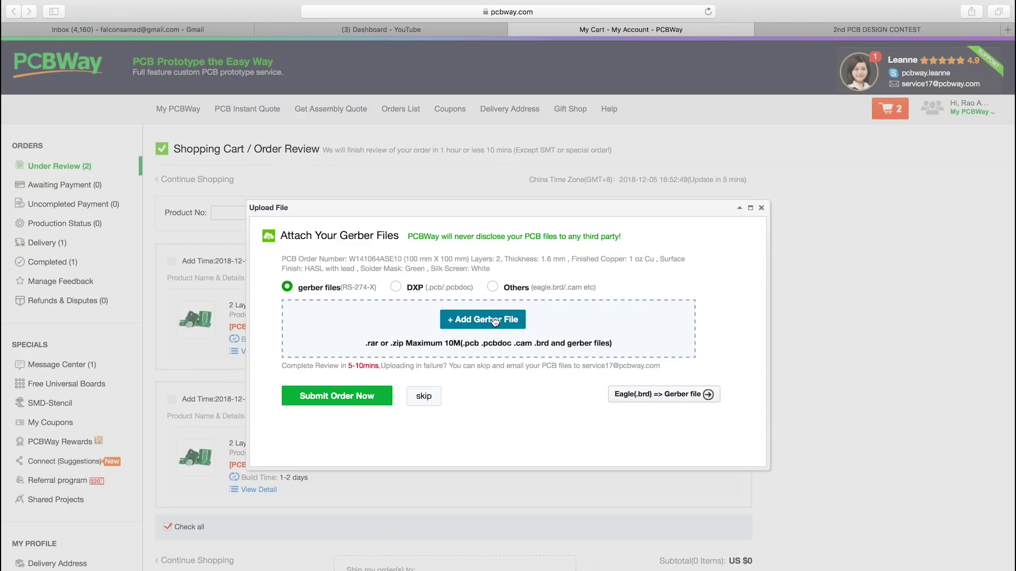
{"action": "left_click", "coordinate": [485, 319]}
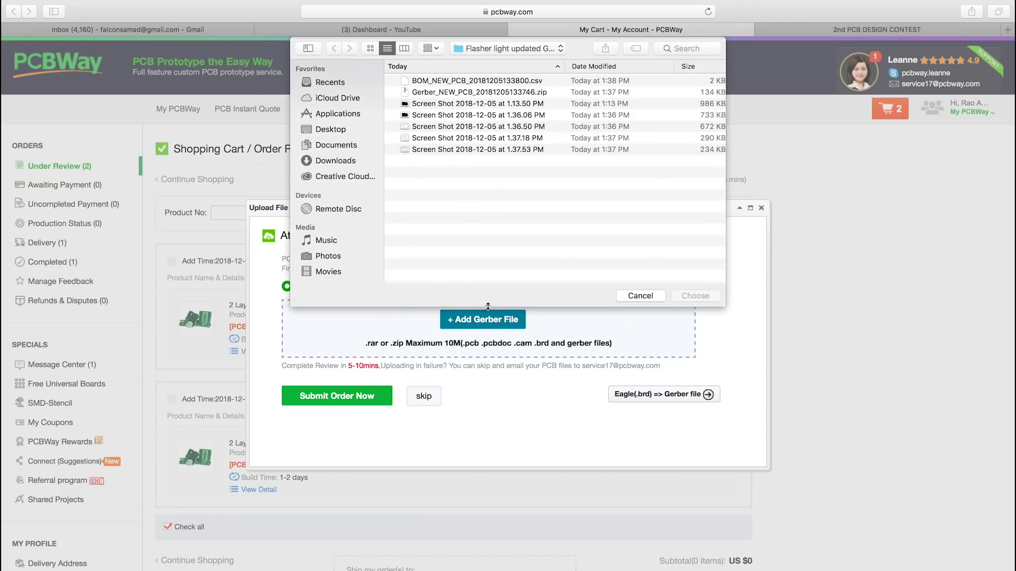
{"action": "double_click", "coordinate": [462, 92]}
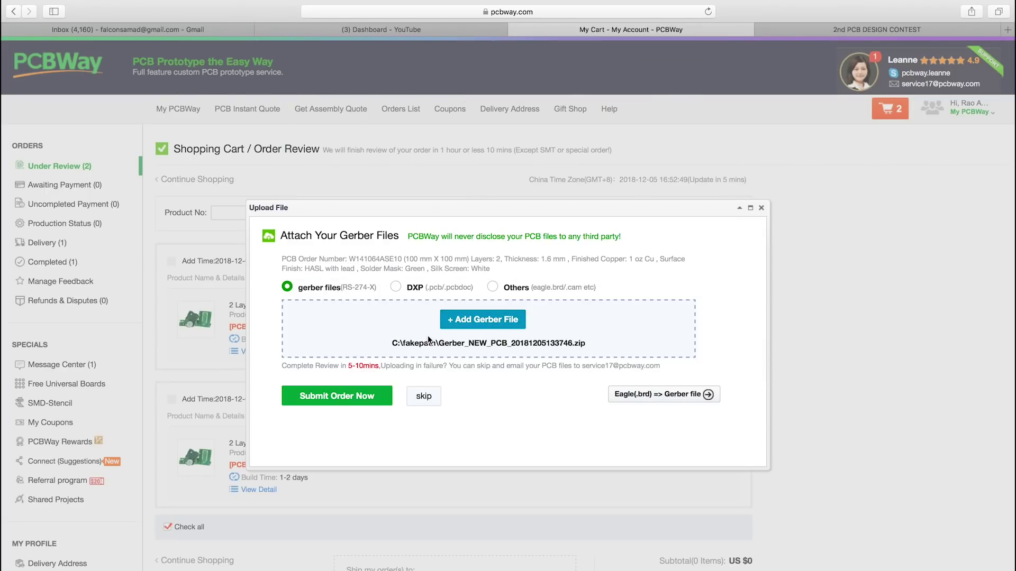
{"action": "left_click", "coordinate": [363, 392]}
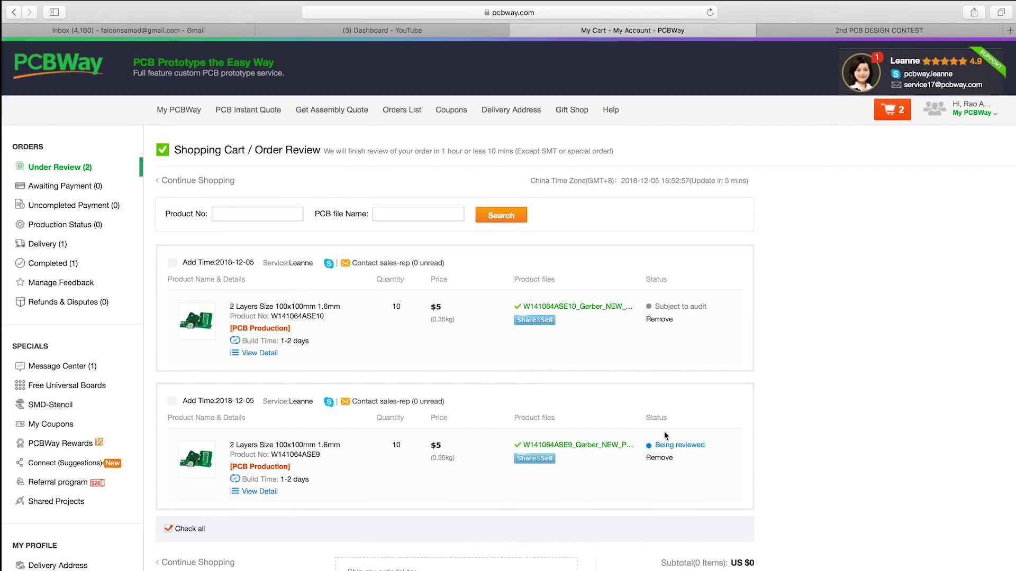
{"action": "left_click", "coordinate": [79, 67]}
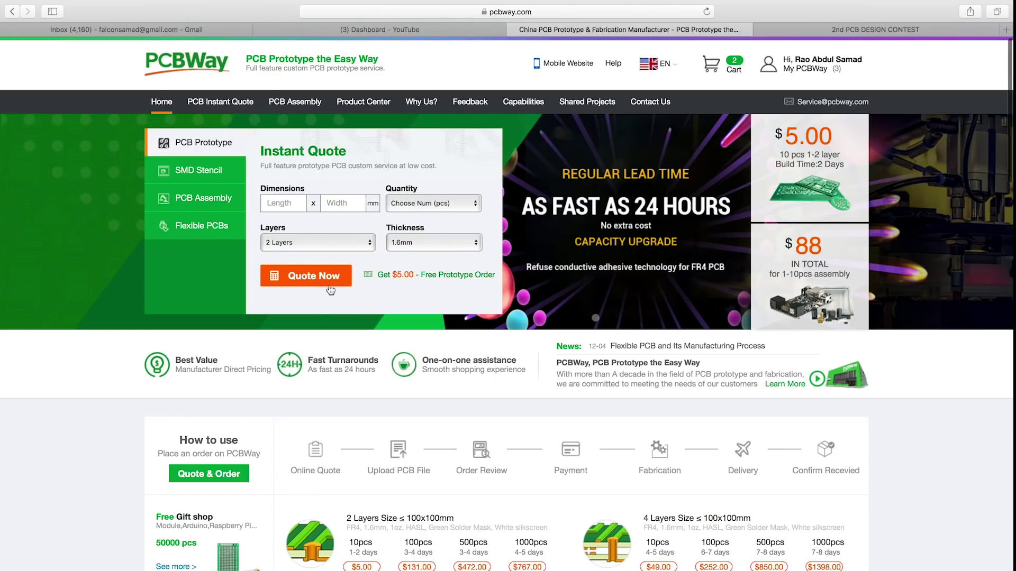
Browse the home page, then switch to the 2nd PCB Design Contest tab and scroll to its prizes.
{"action": "scroll", "coordinate": [330, 290], "scroll_direction": "down", "scroll_amount": 5}
{"action": "scroll", "coordinate": [330, 290], "scroll_direction": "down", "scroll_amount": 5}
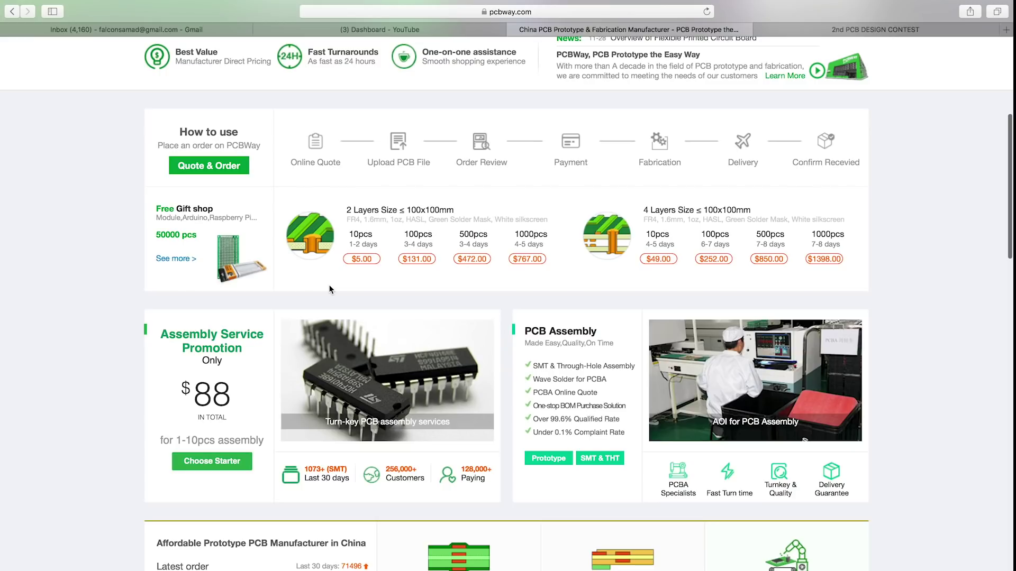
{"action": "scroll", "coordinate": [329, 289], "scroll_direction": "up", "scroll_amount": 2}
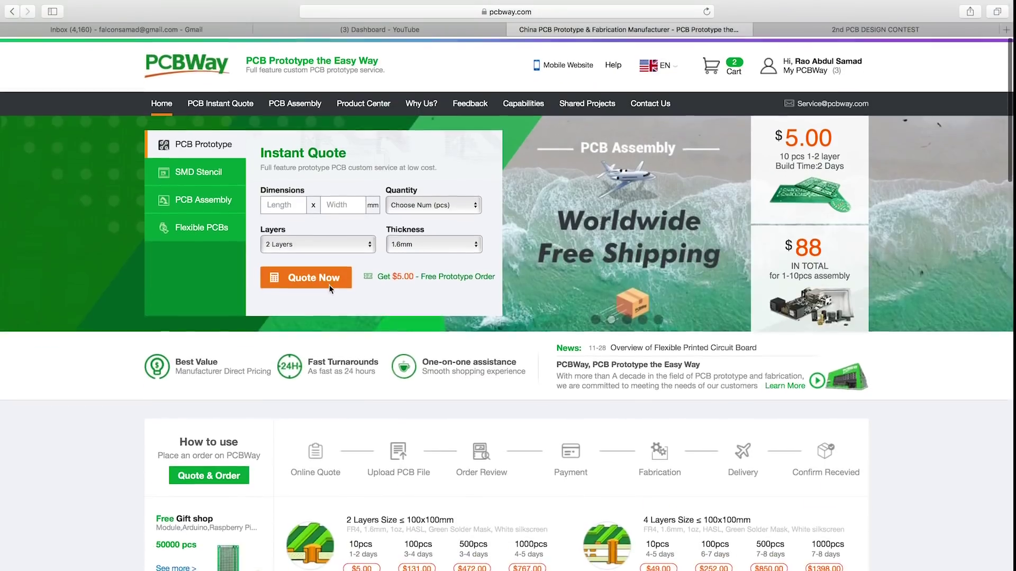
{"action": "key", "text": "ctrl+Tab"}
{"action": "scroll", "coordinate": [618, 220], "scroll_direction": "down", "scroll_amount": 2}
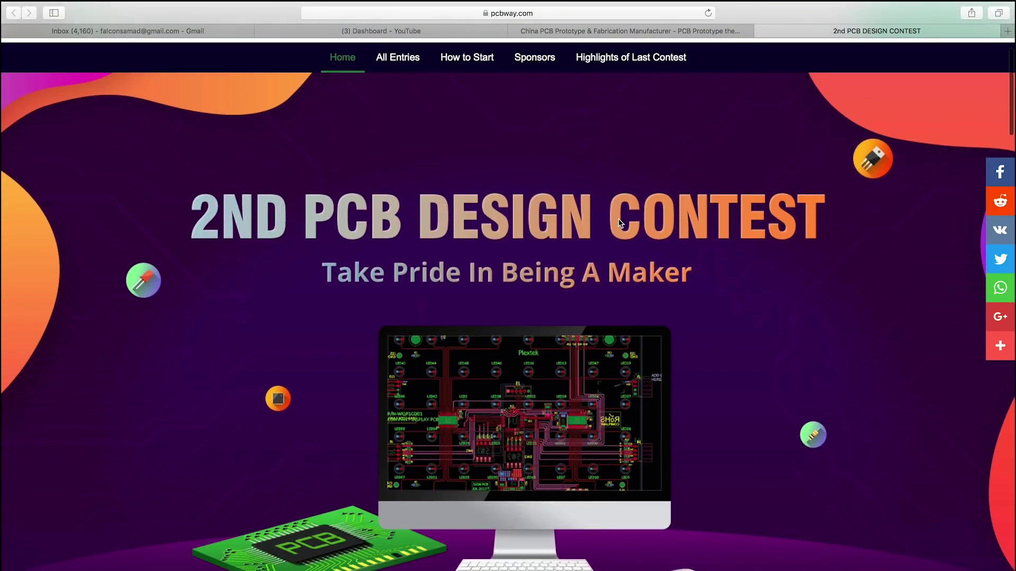
{"action": "scroll", "coordinate": [620, 222], "scroll_direction": "down", "scroll_amount": 10}
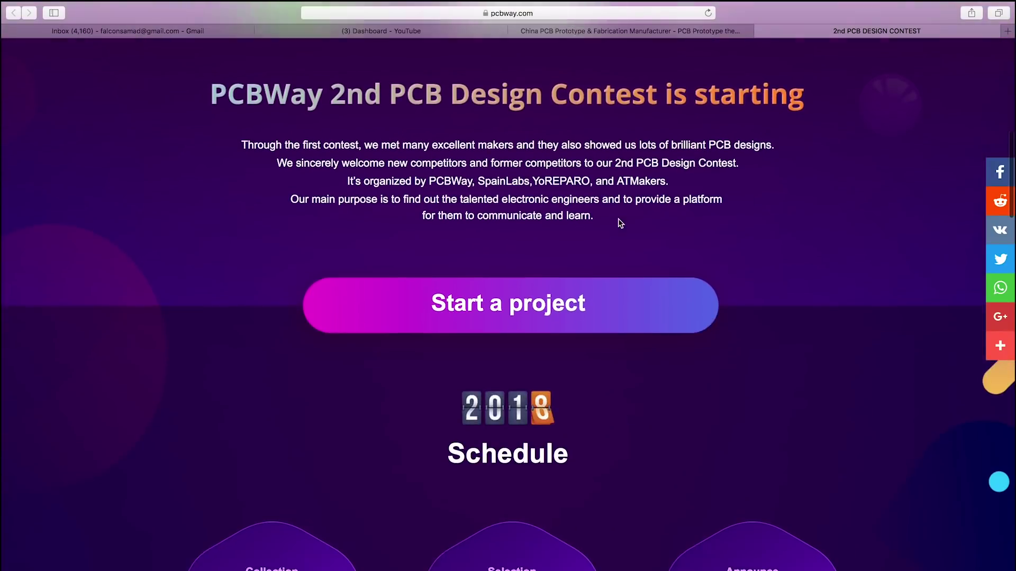
{"action": "scroll", "coordinate": [620, 222], "scroll_direction": "down", "scroll_amount": 10}
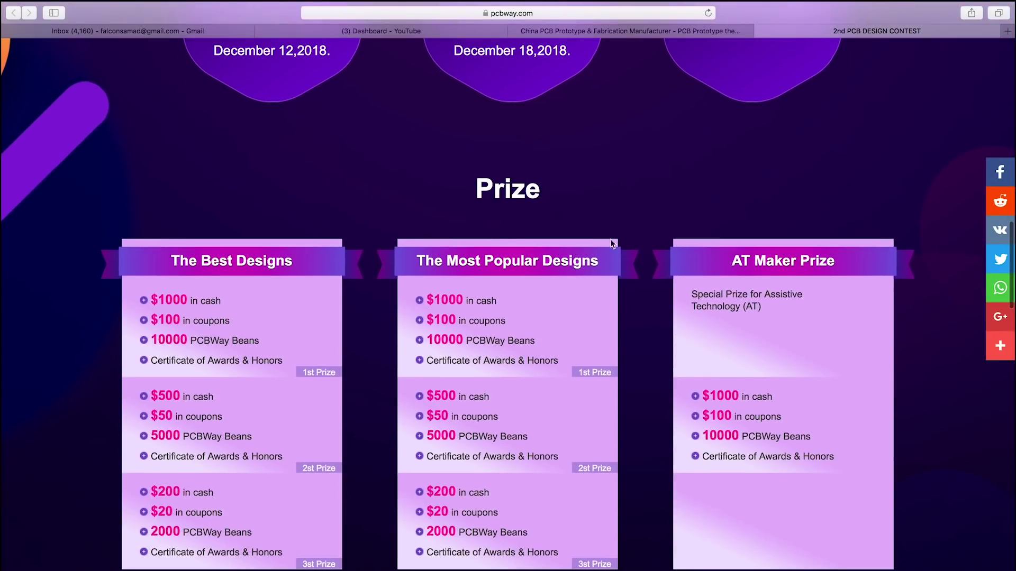